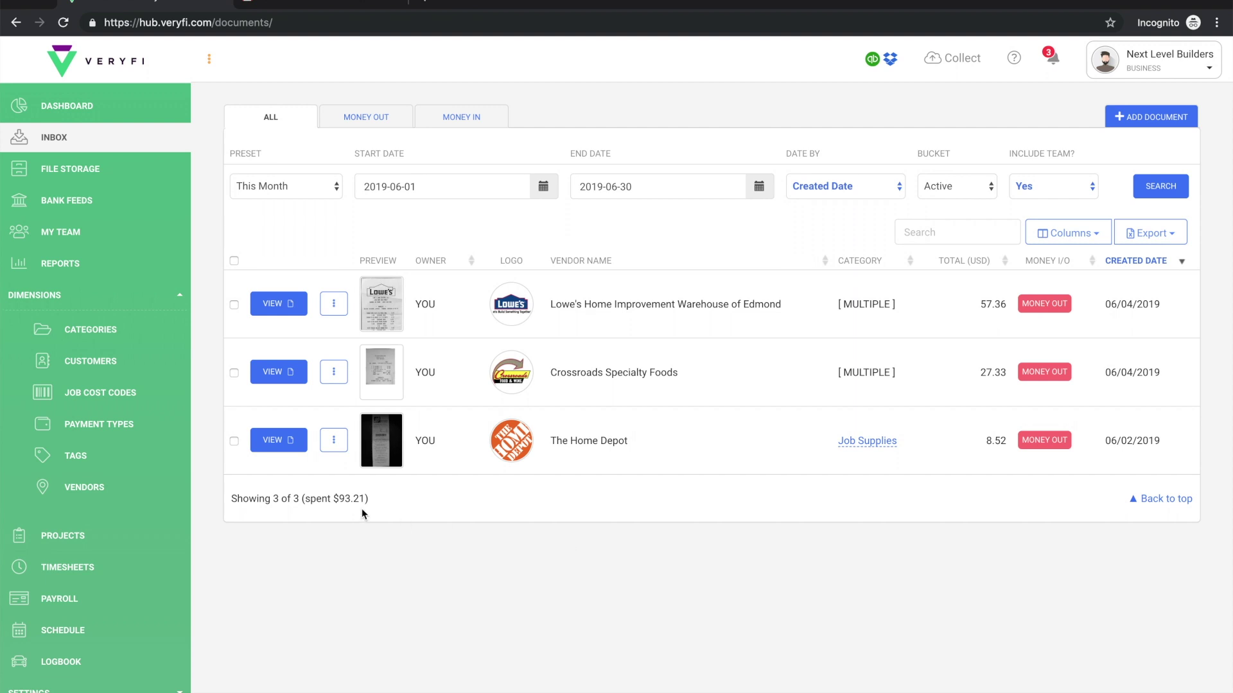
pyautogui.scroll(-2, 103, 462)
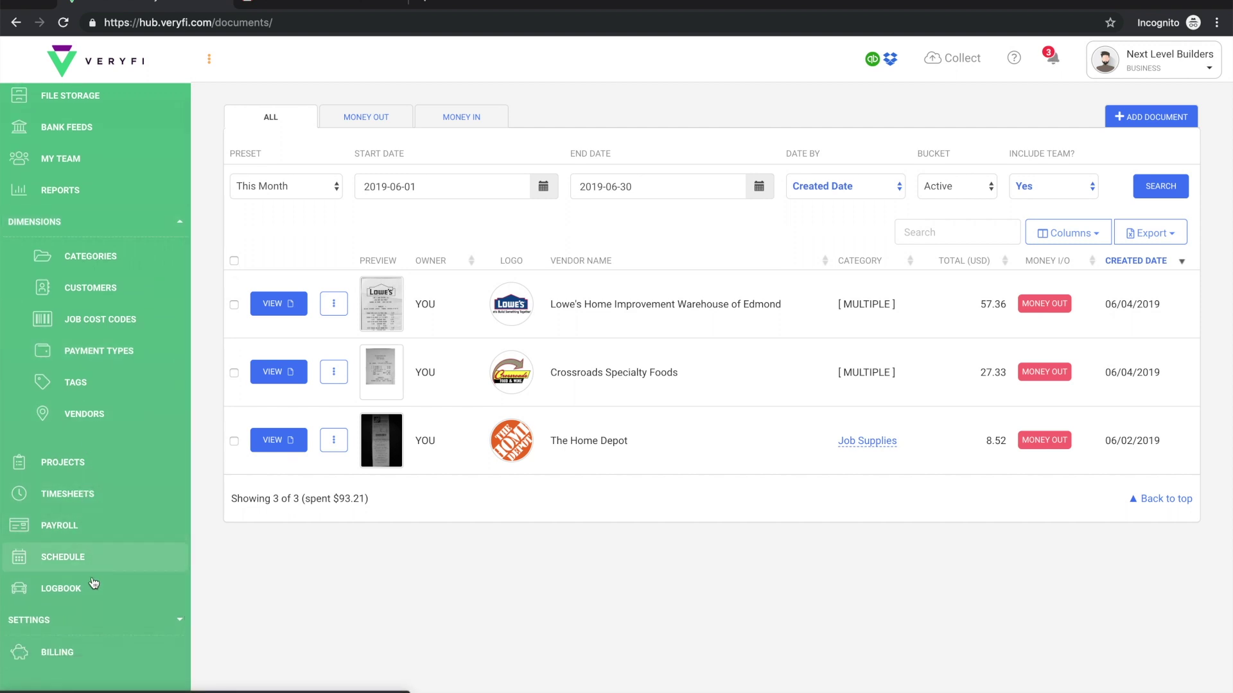
pyautogui.click(45, 626)
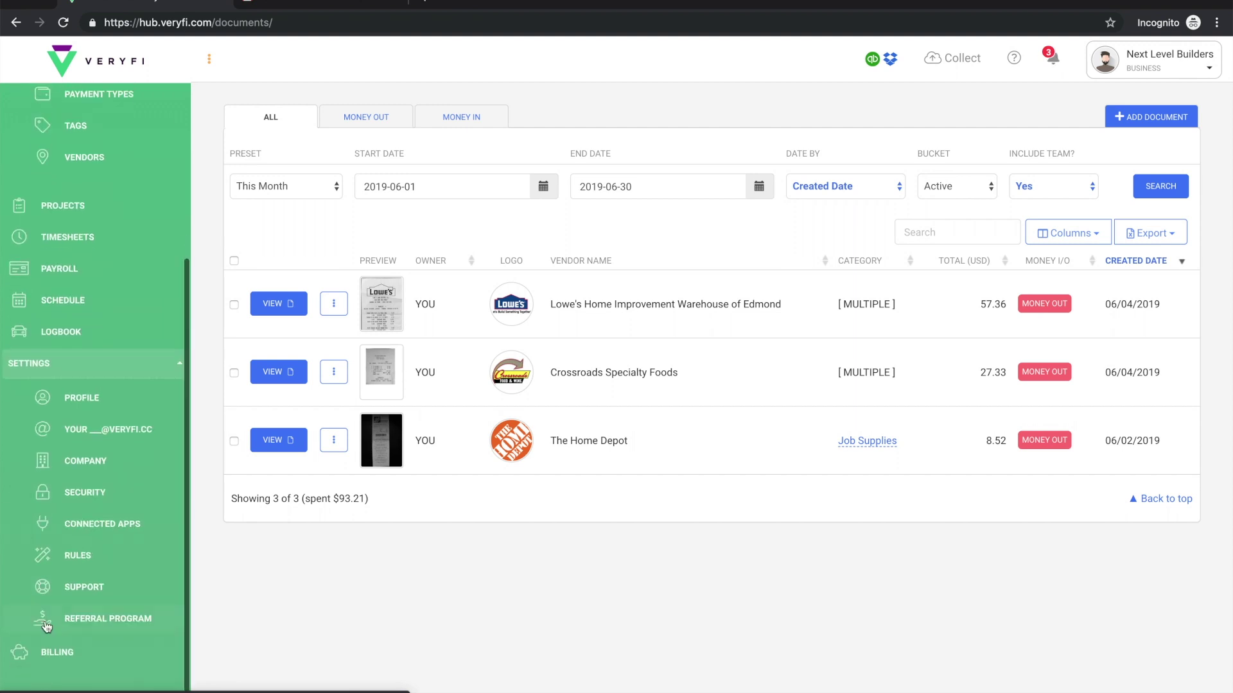
pyautogui.click(100, 429)
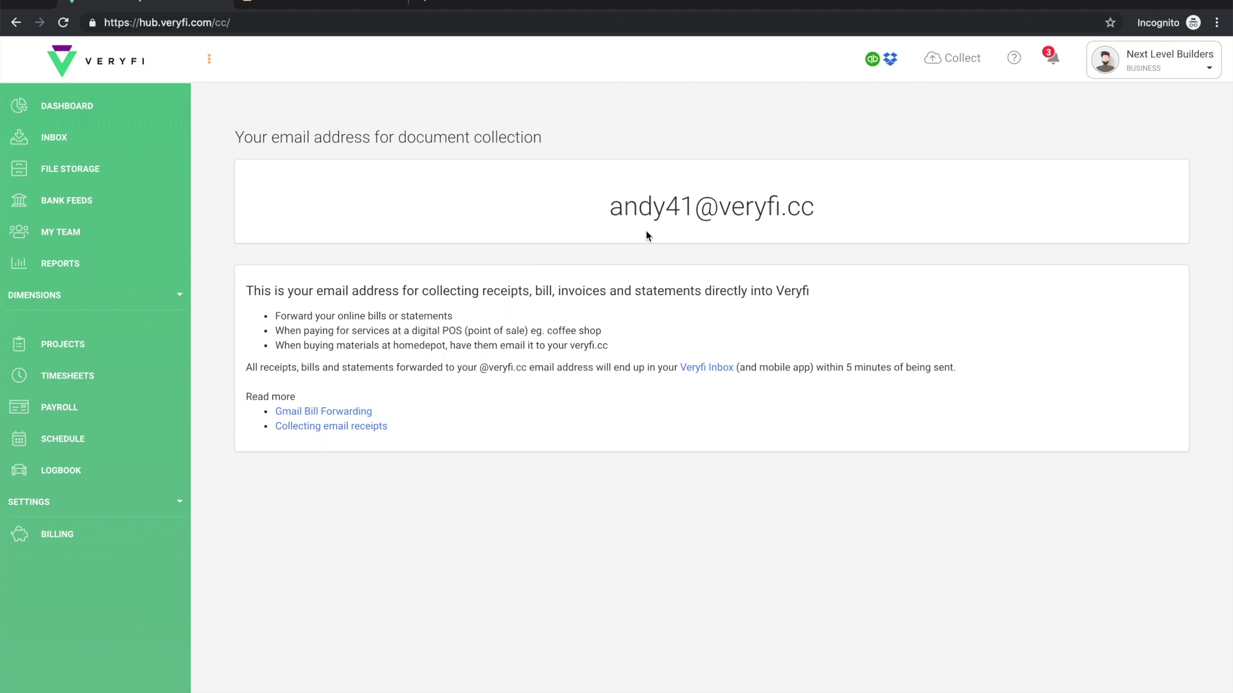
pyautogui.moveTo(608, 207); pyautogui.dragTo(809, 208)
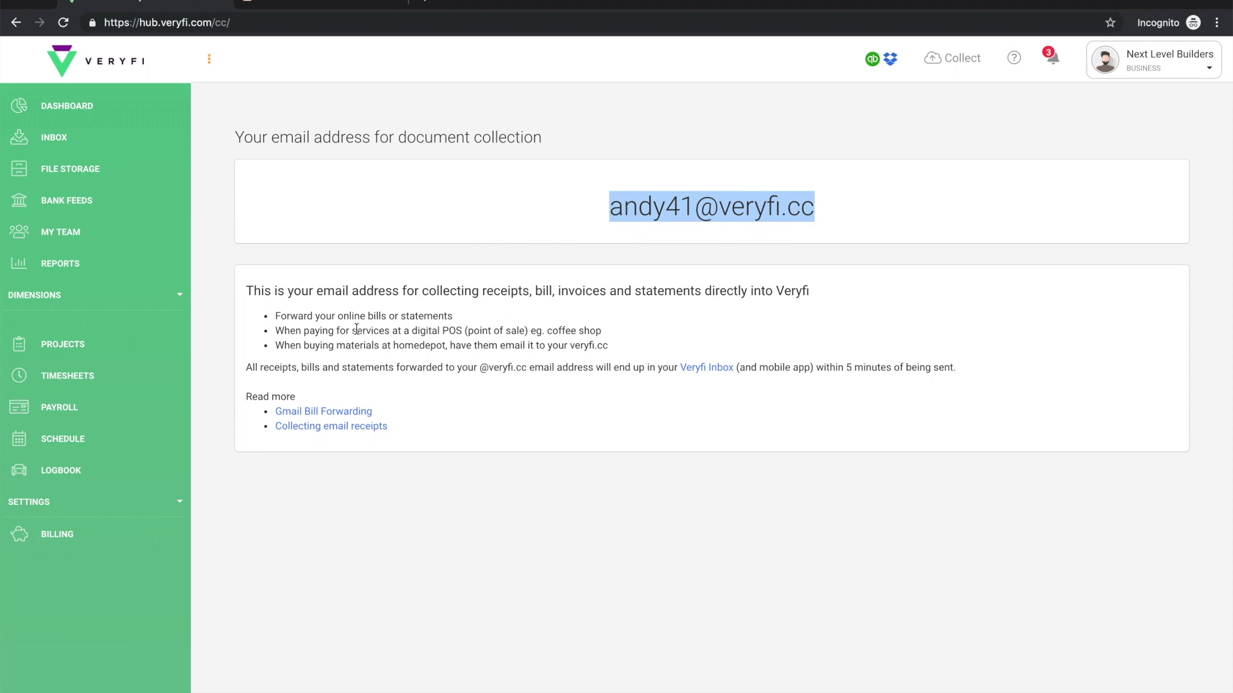
pyautogui.click(69, 501)
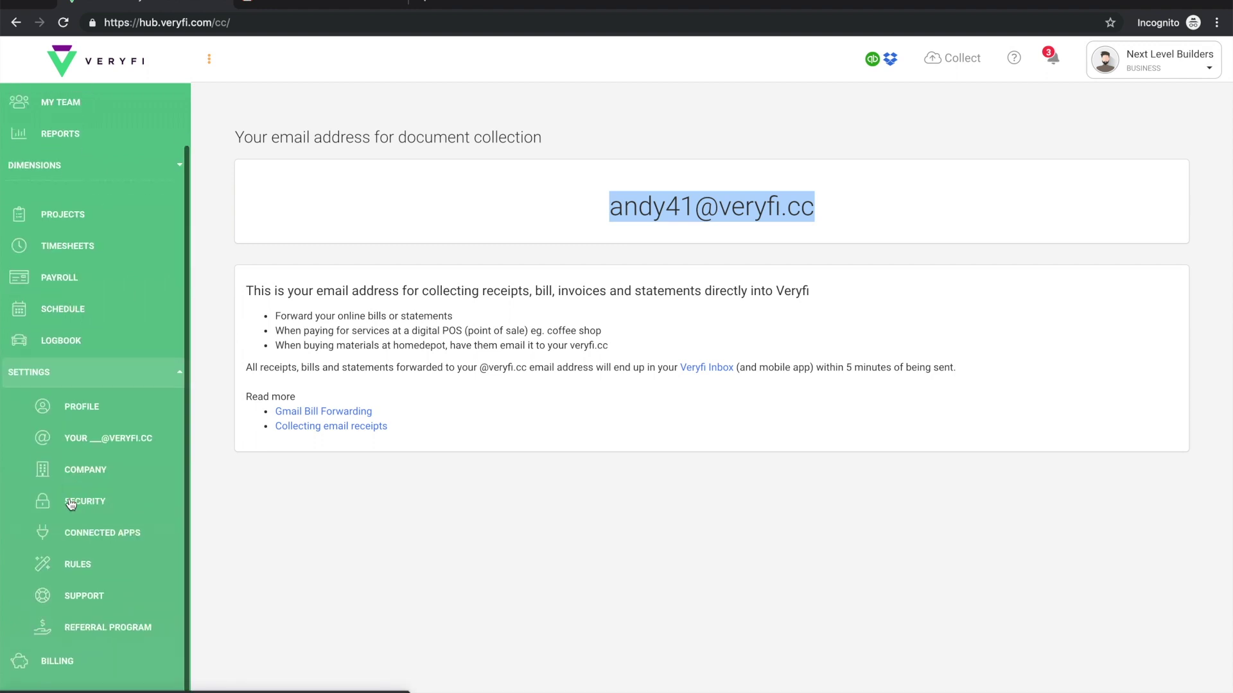
# Step: Check the Digital Receipts & Bills Email field on the Profile page, then return to the Inbox
pyautogui.click(88, 401)
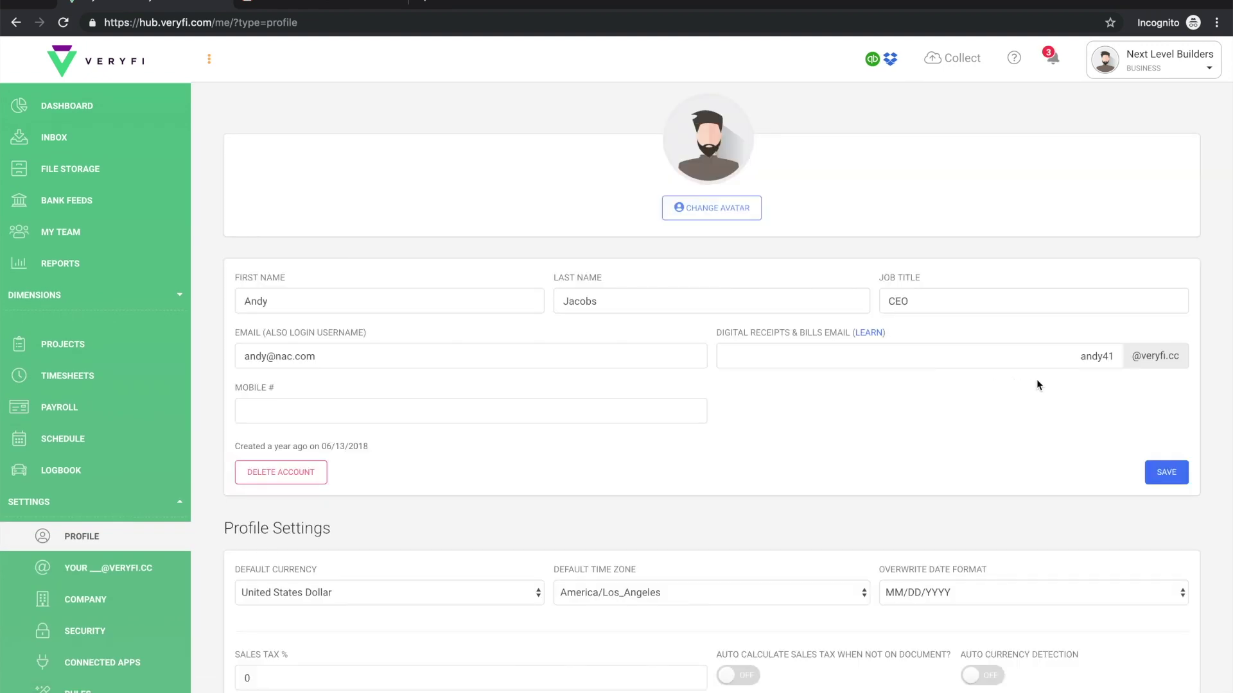
pyautogui.doubleClick(1094, 357)
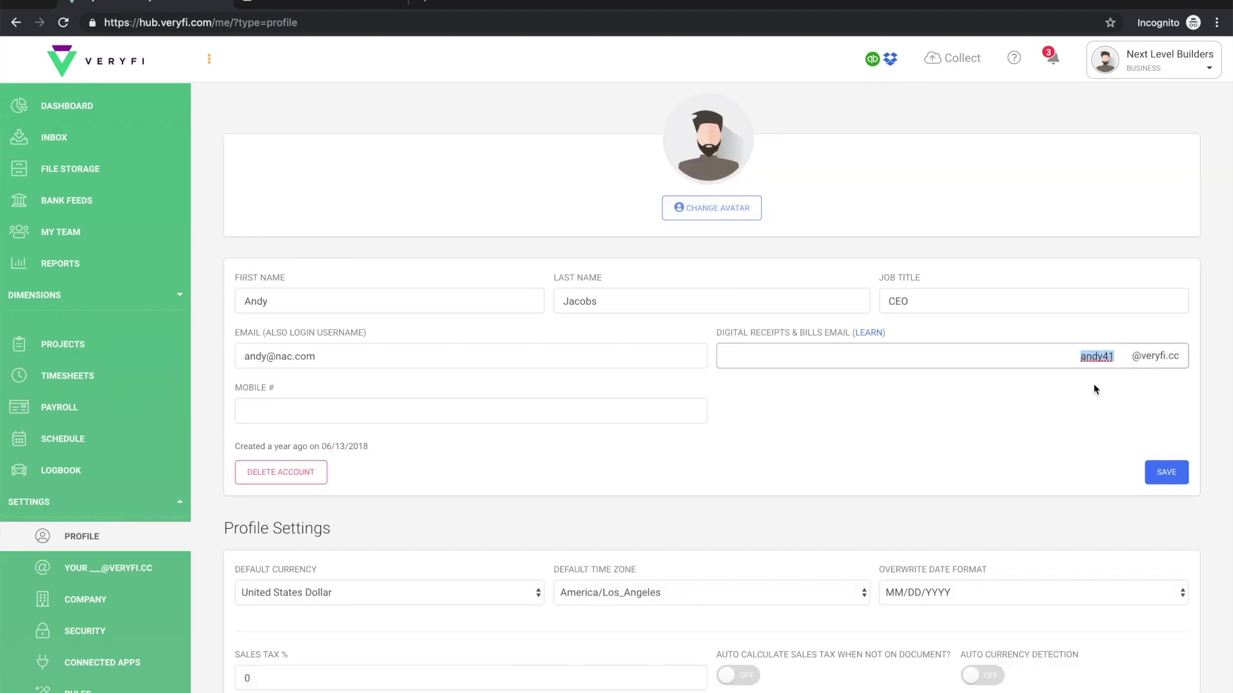
pyautogui.click(1123, 435)
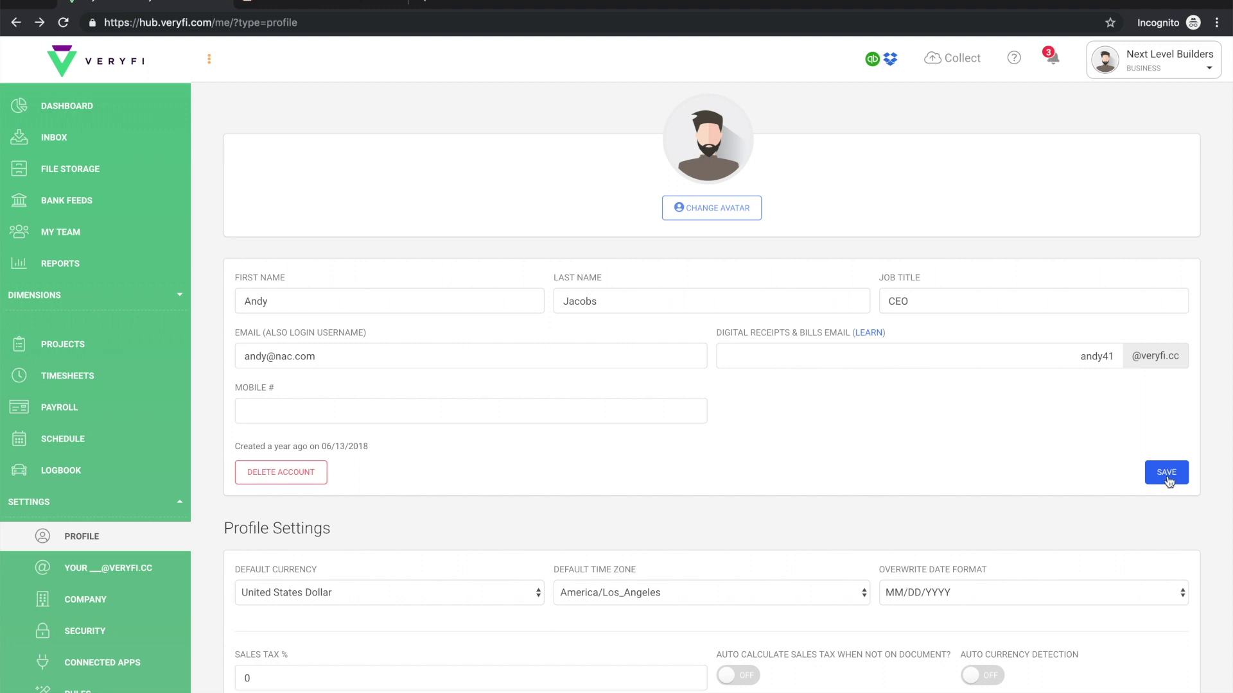
pyautogui.click(57, 142)
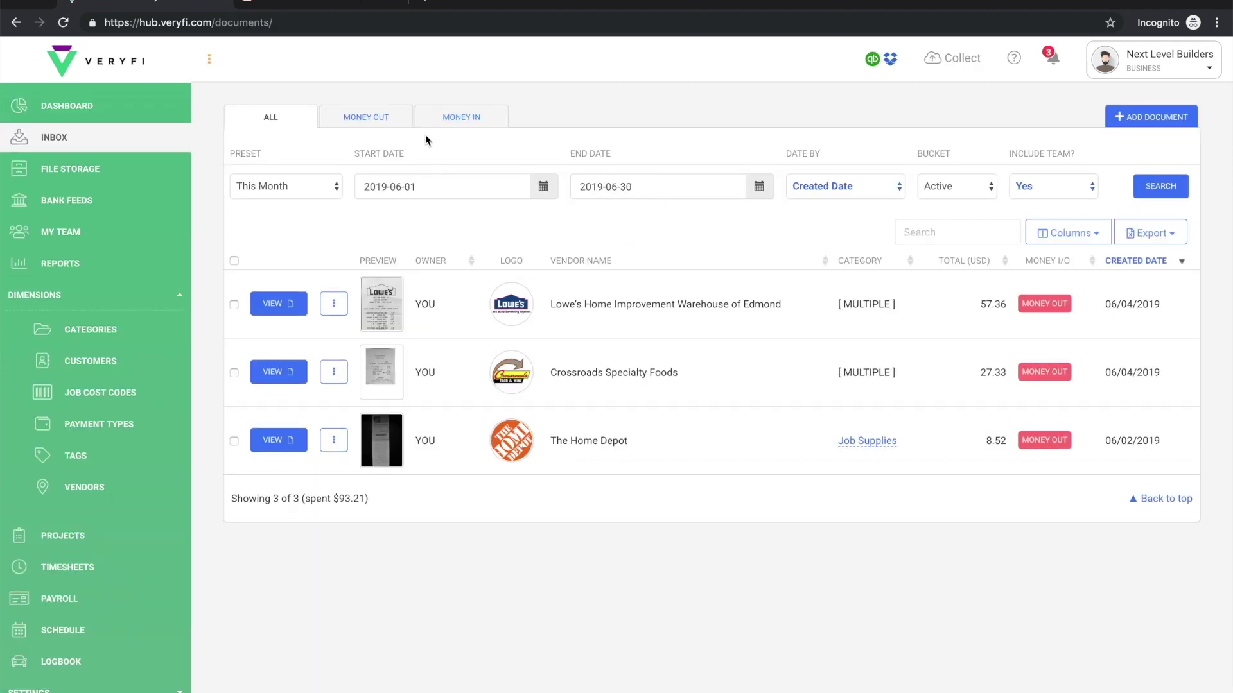
# Step: Switch to Gmail and review the Amazon order confirmation email
pyautogui.click(333, 3)
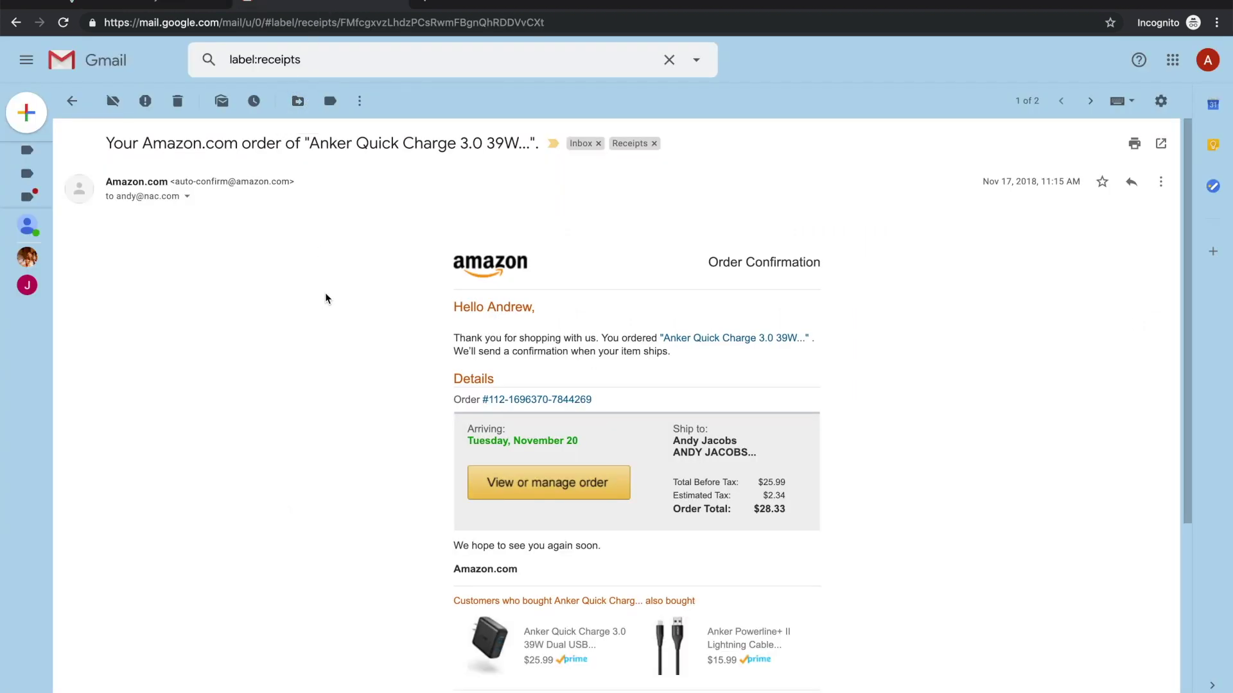
pyautogui.scroll(-1, 326, 298)
pyautogui.scroll(-2, 326, 297)
pyautogui.scroll(2, 326, 298)
pyautogui.scroll(-2, 345, 221)
pyautogui.scroll(-4, 344, 230)
pyautogui.scroll(6, 343, 231)
# Step: Forward the Amazon order email to the account's veryfi.cc collection address
pyautogui.click(1160, 182)
pyautogui.click(1011, 254)
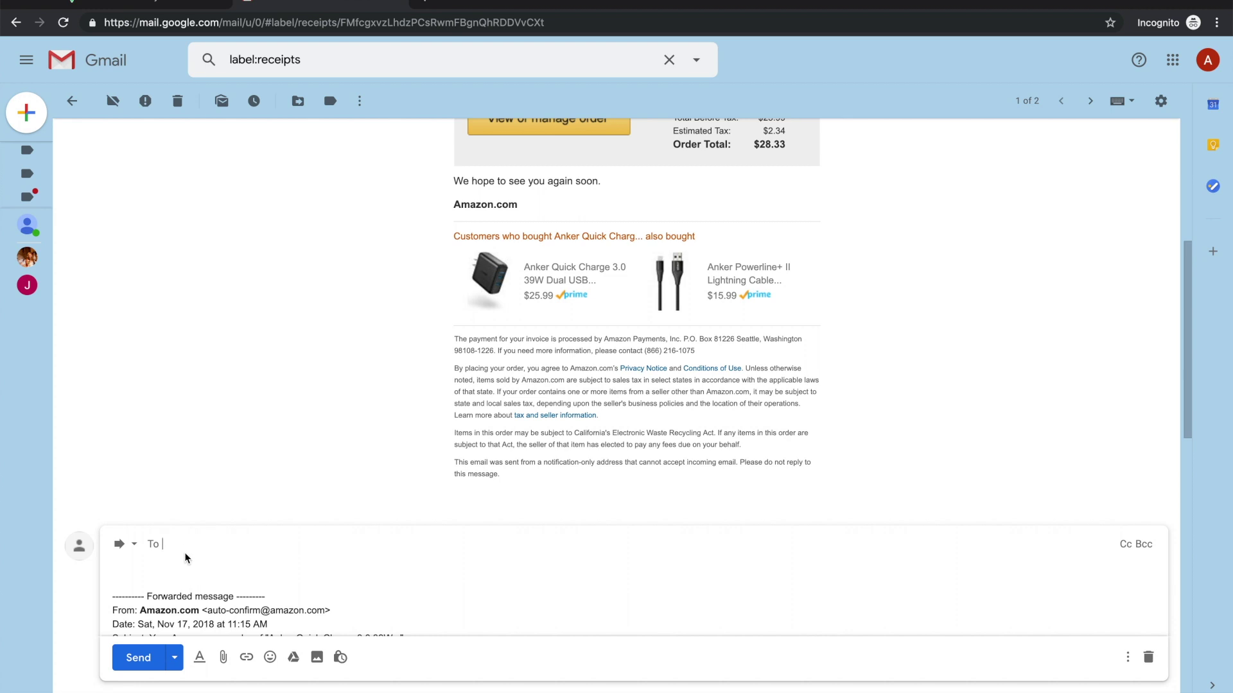
pyautogui.press('Return')
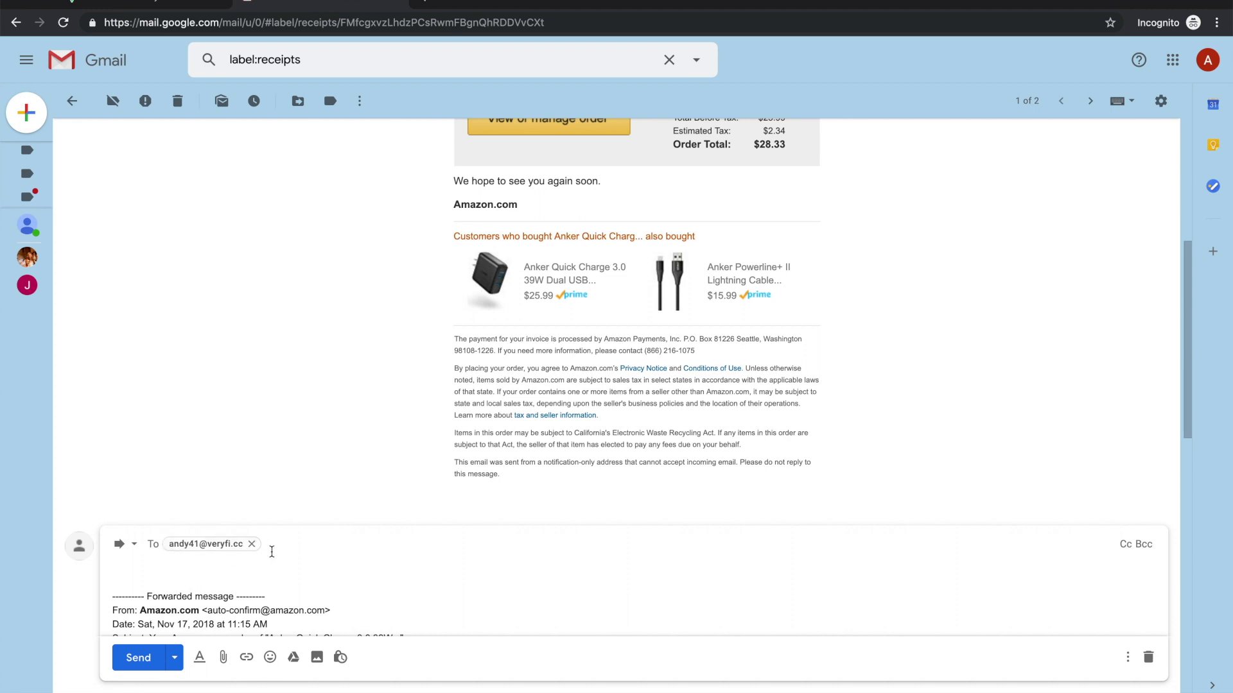
pyautogui.click(132, 660)
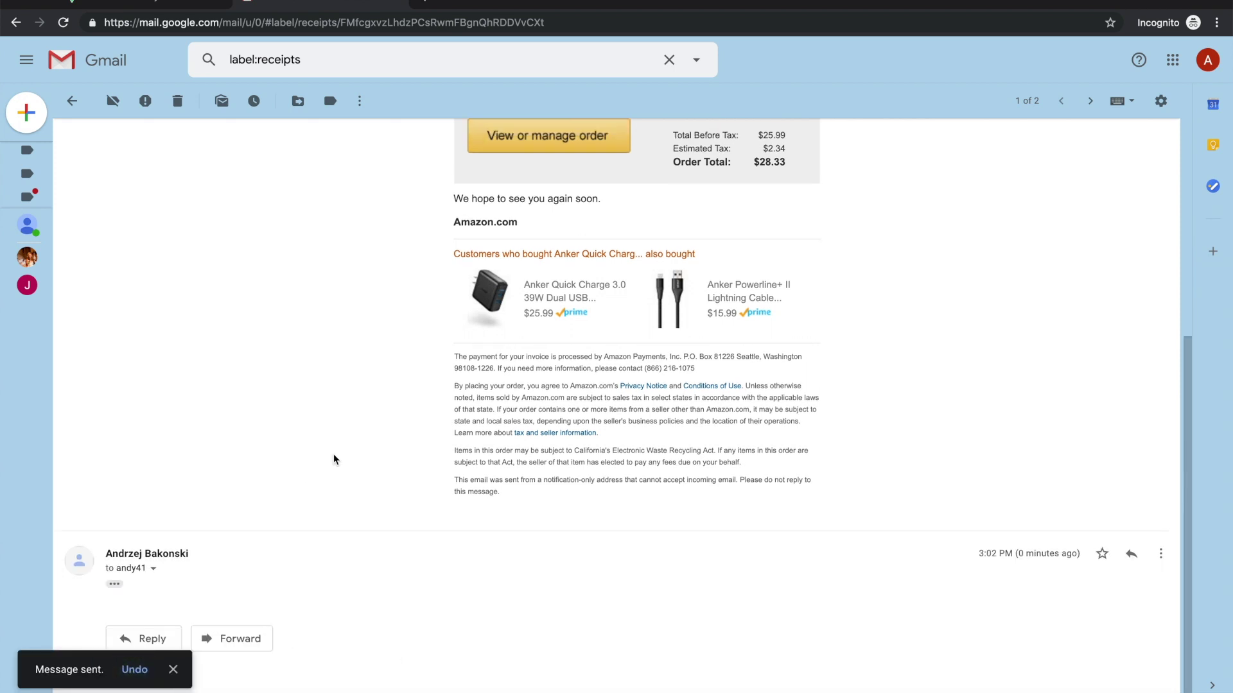
# Step: Go back to the Receipts-labelled email list
pyautogui.scroll(10, 348, 448)
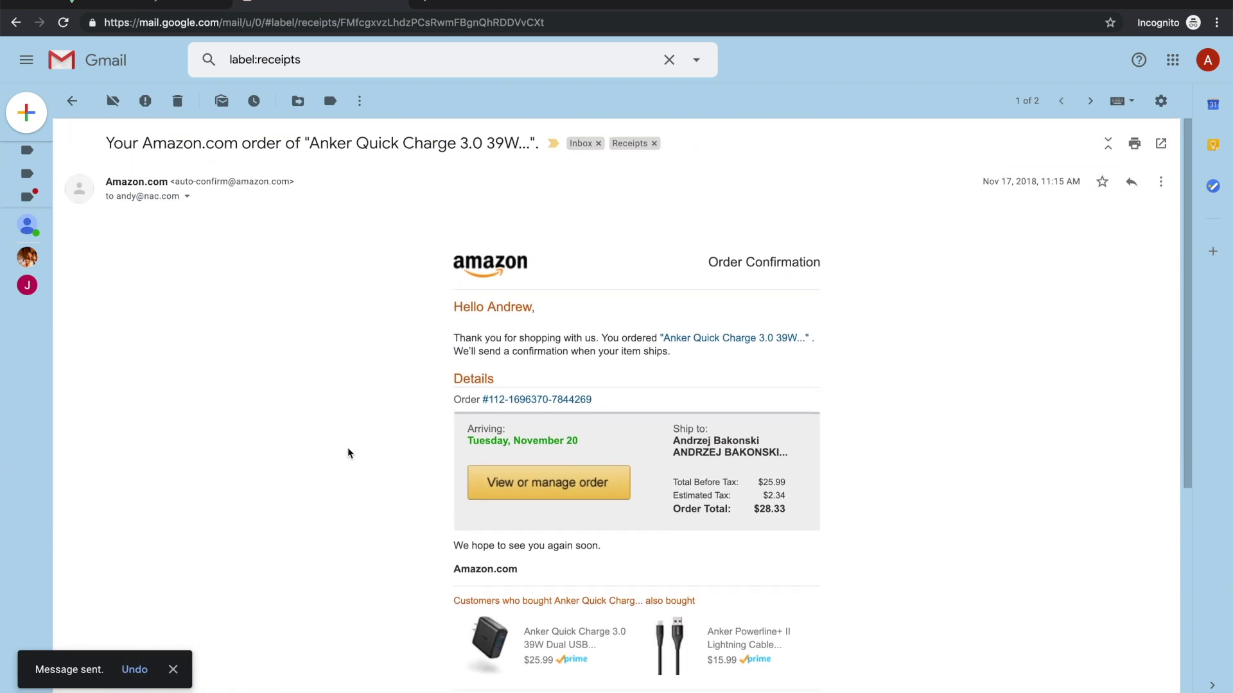
pyautogui.scroll(-5, 409, 245)
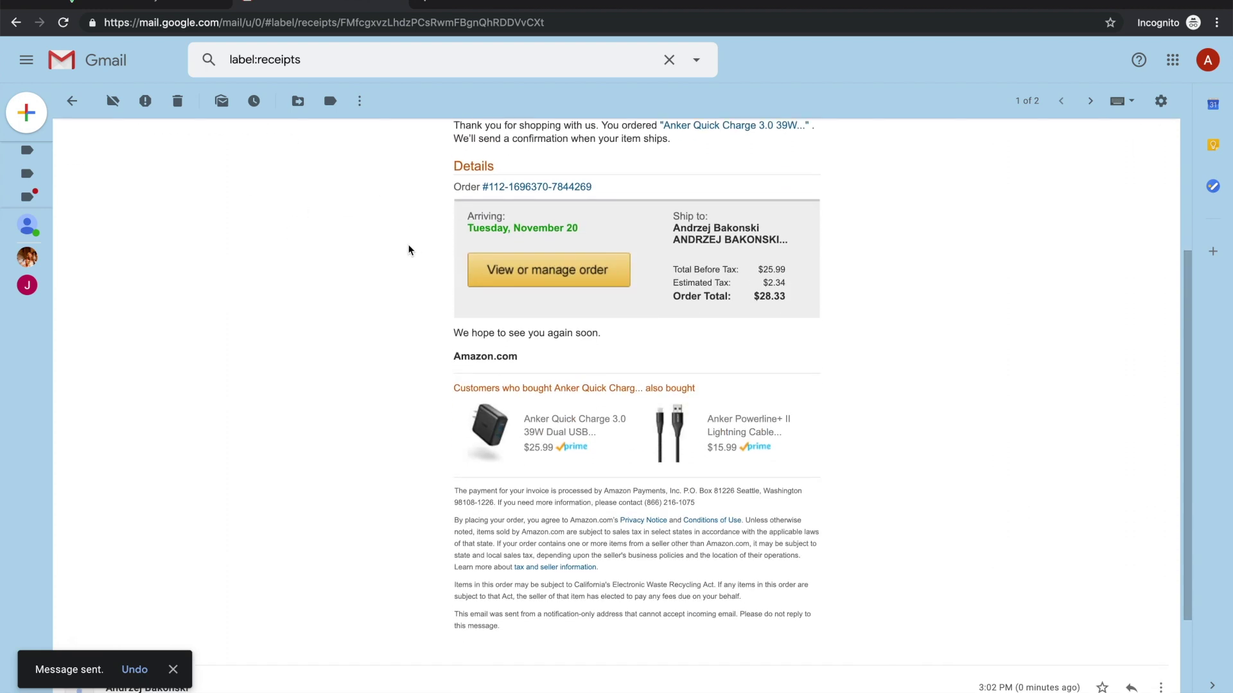
pyautogui.scroll(5, 408, 249)
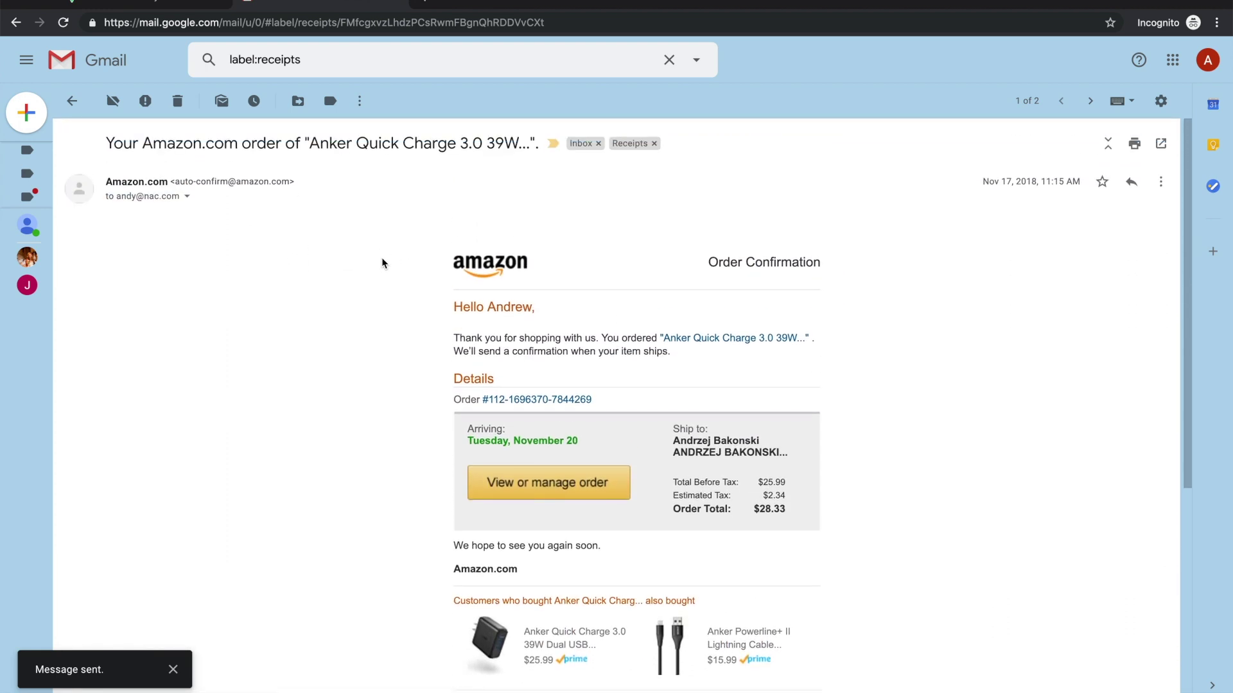
pyautogui.scroll(-5, 856, 319)
pyautogui.scroll(3, 856, 319)
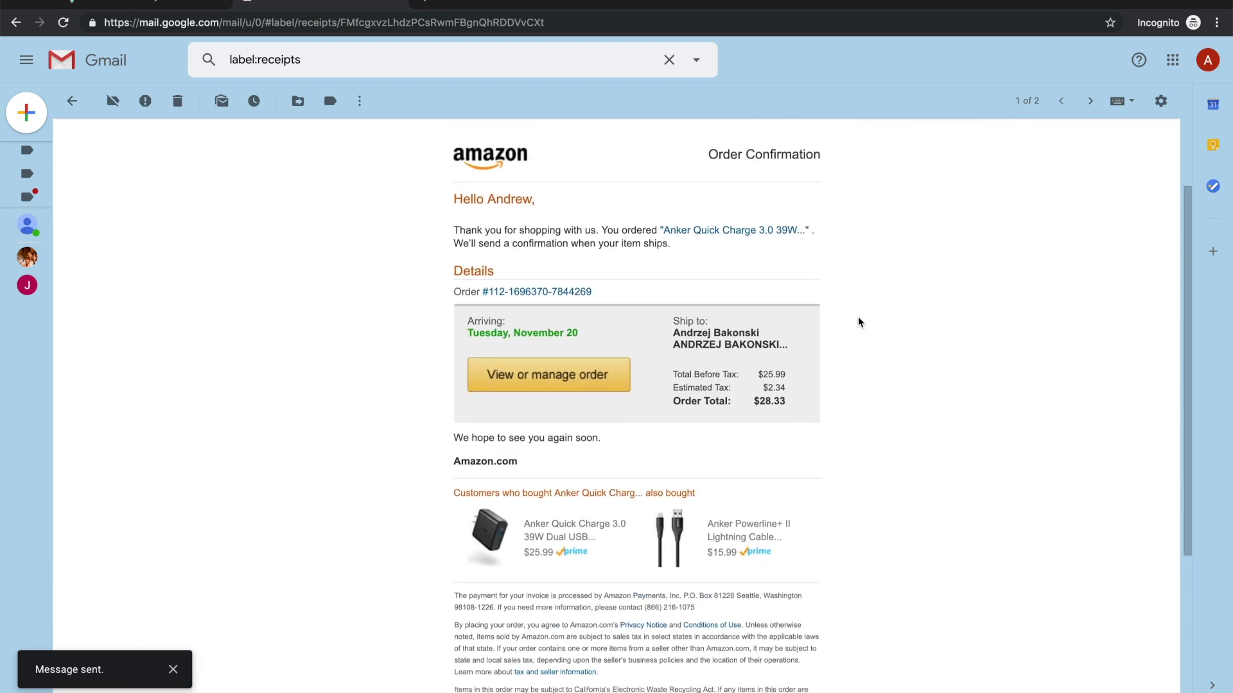
pyautogui.click(72, 100)
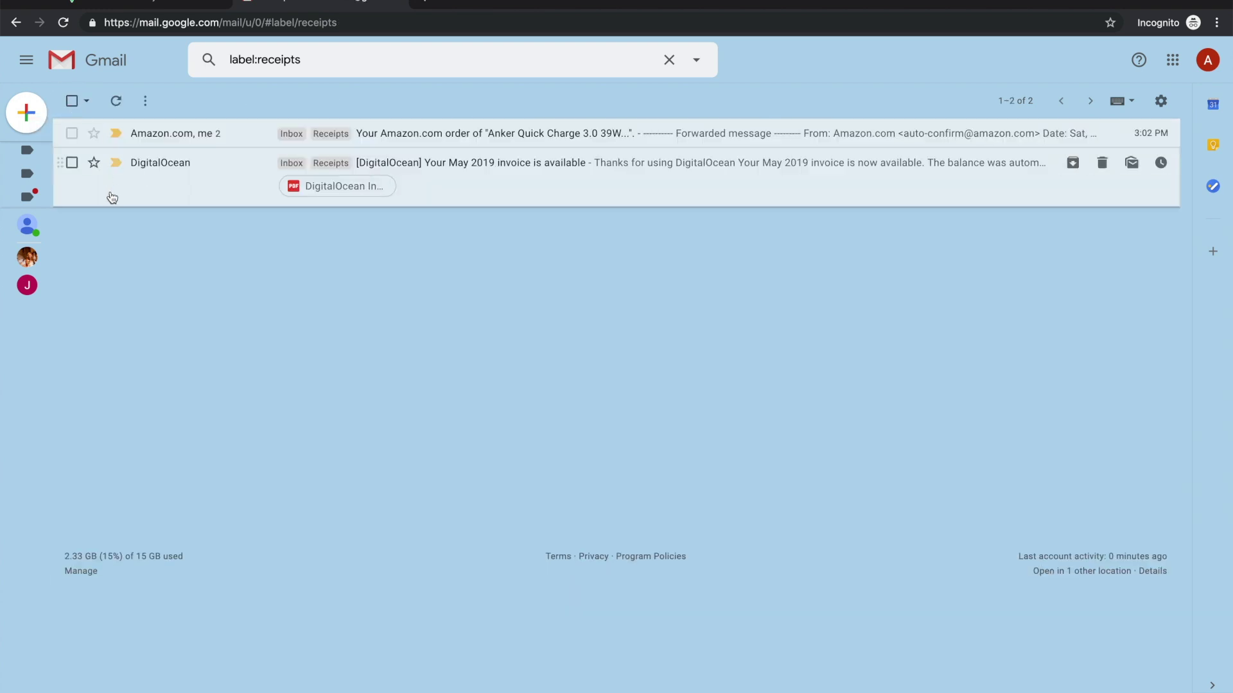
# Step: Forward the DigitalOcean May 2019 invoice to the pasted veryfi.cc collection address
pyautogui.click(144, 188)
pyautogui.scroll(-2, 197, 350)
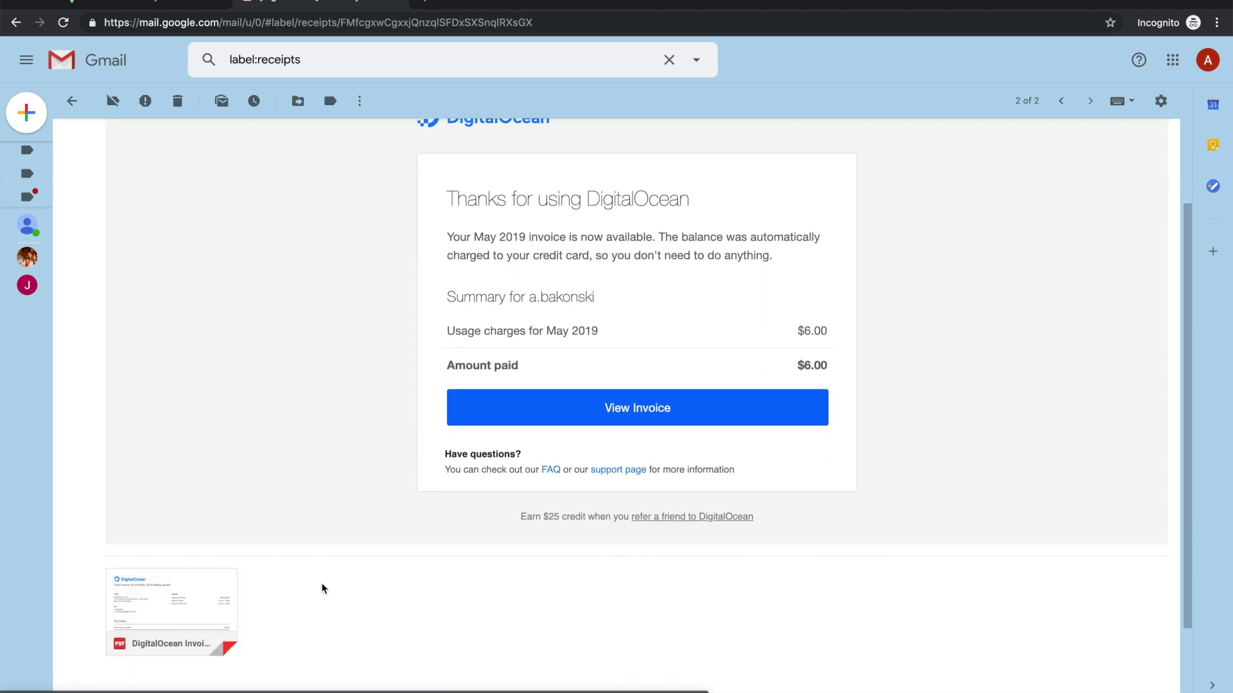
pyautogui.scroll(2, 327, 587)
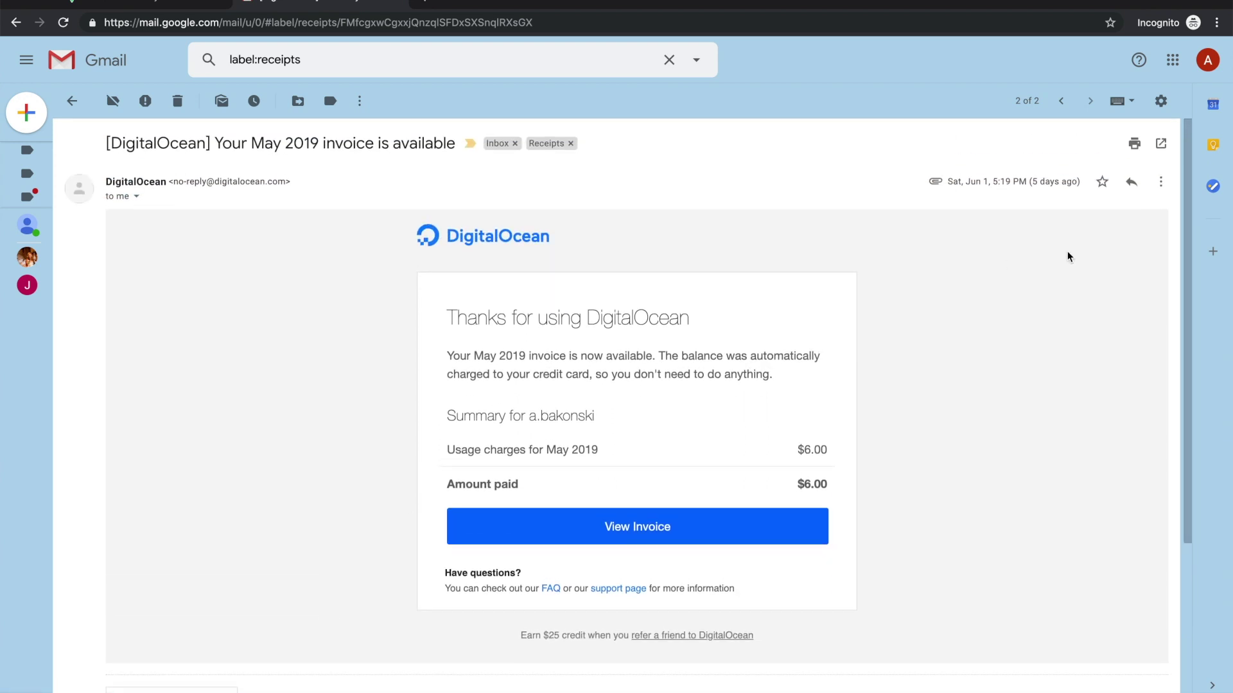
pyautogui.click(1162, 184)
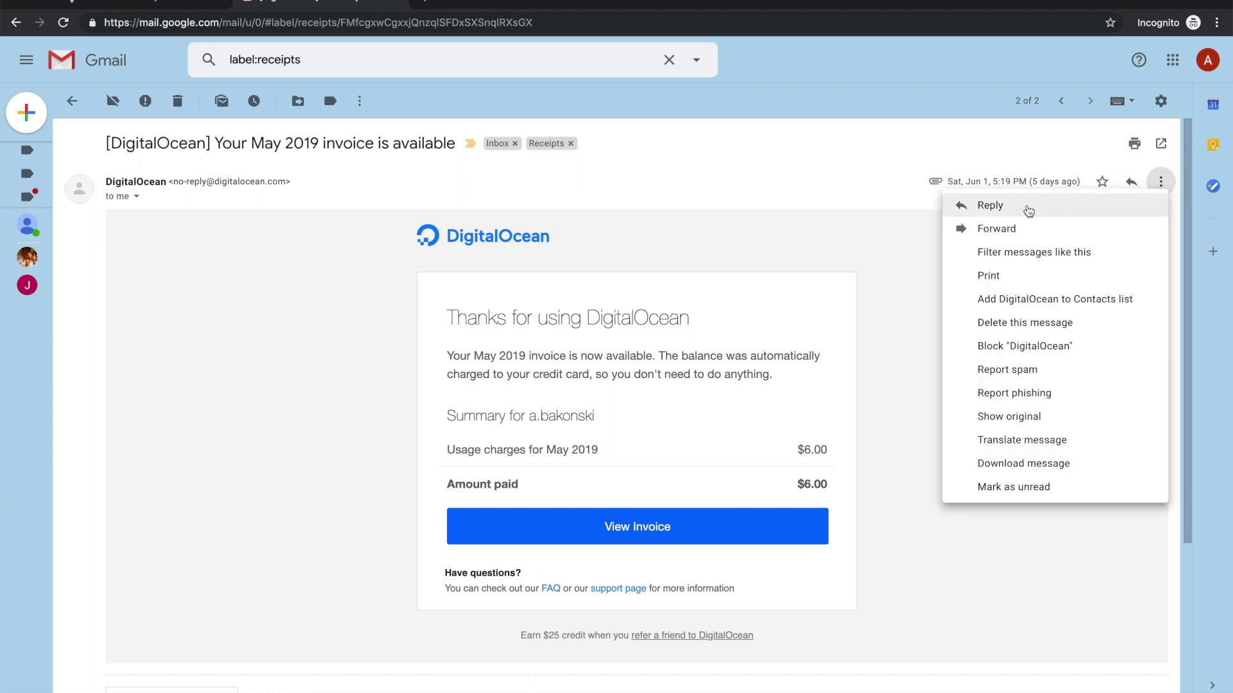
pyautogui.scroll(-1, 605, 317)
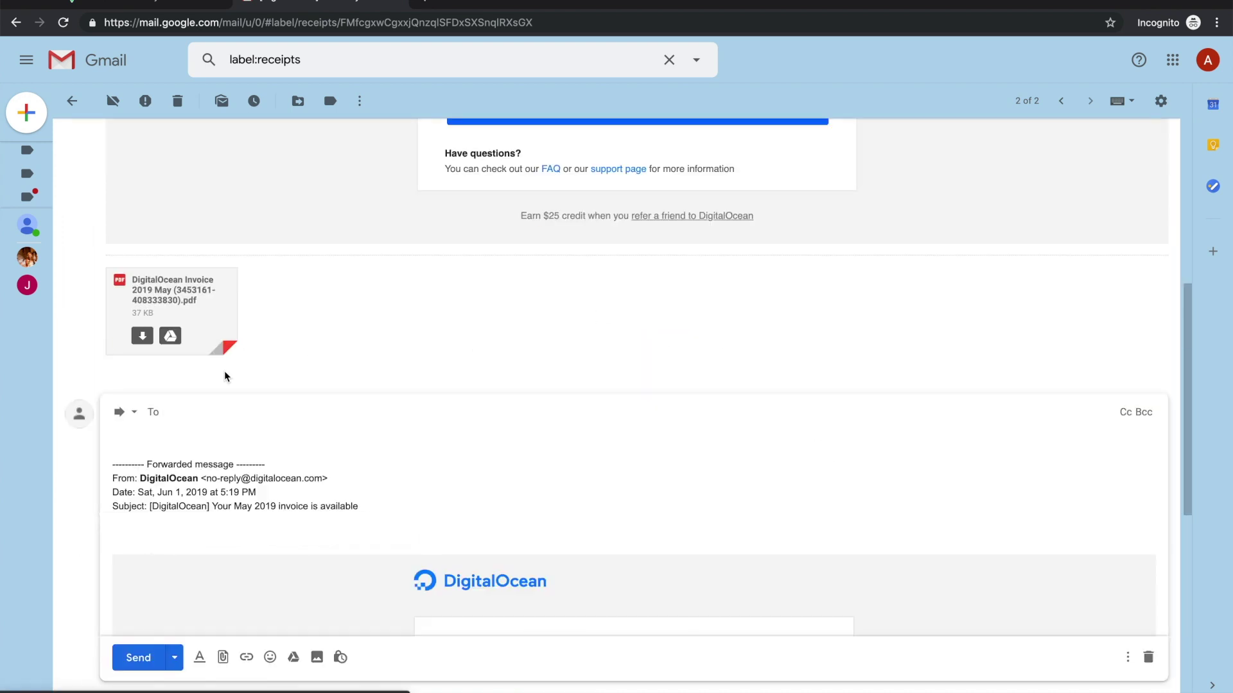
pyautogui.hotkey('ctrl', 'v')
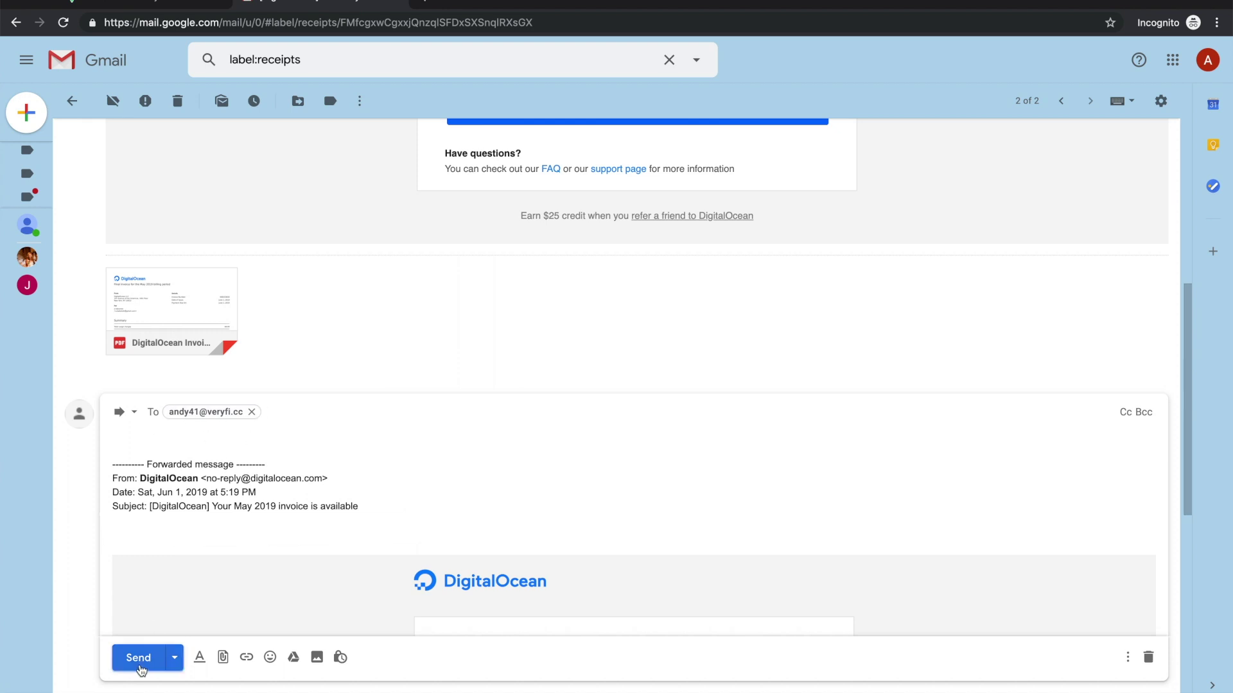
pyautogui.click(138, 658)
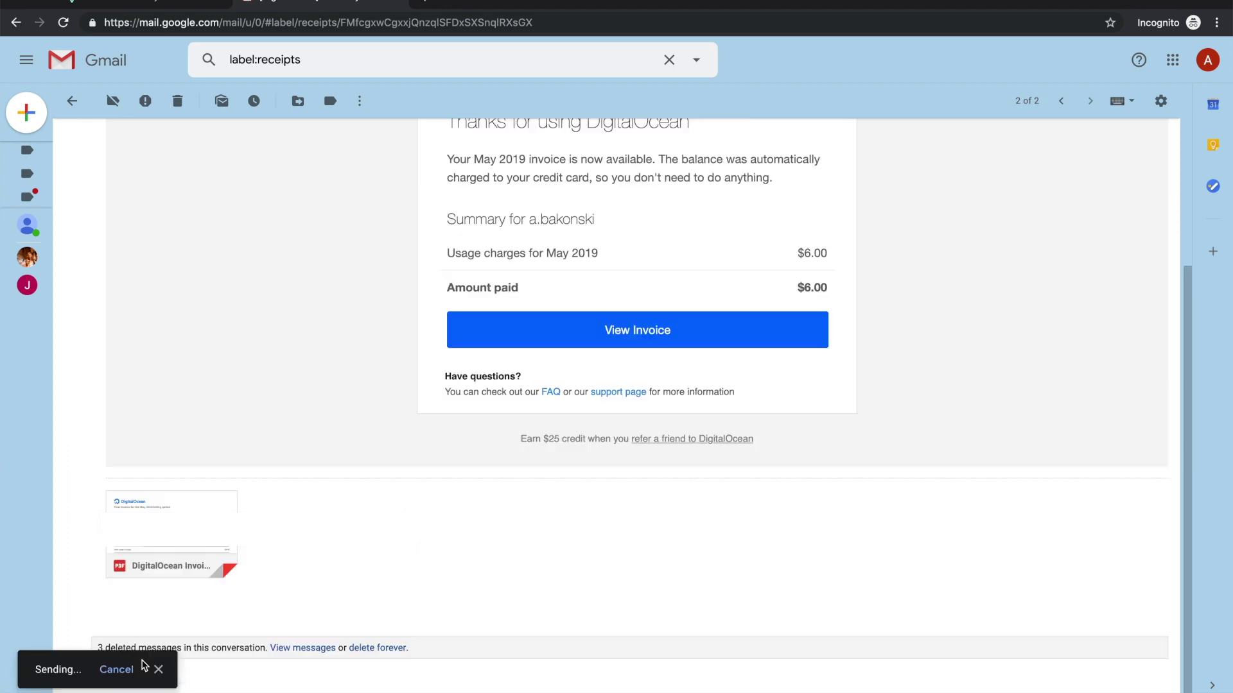
pyautogui.scroll(5, 374, 466)
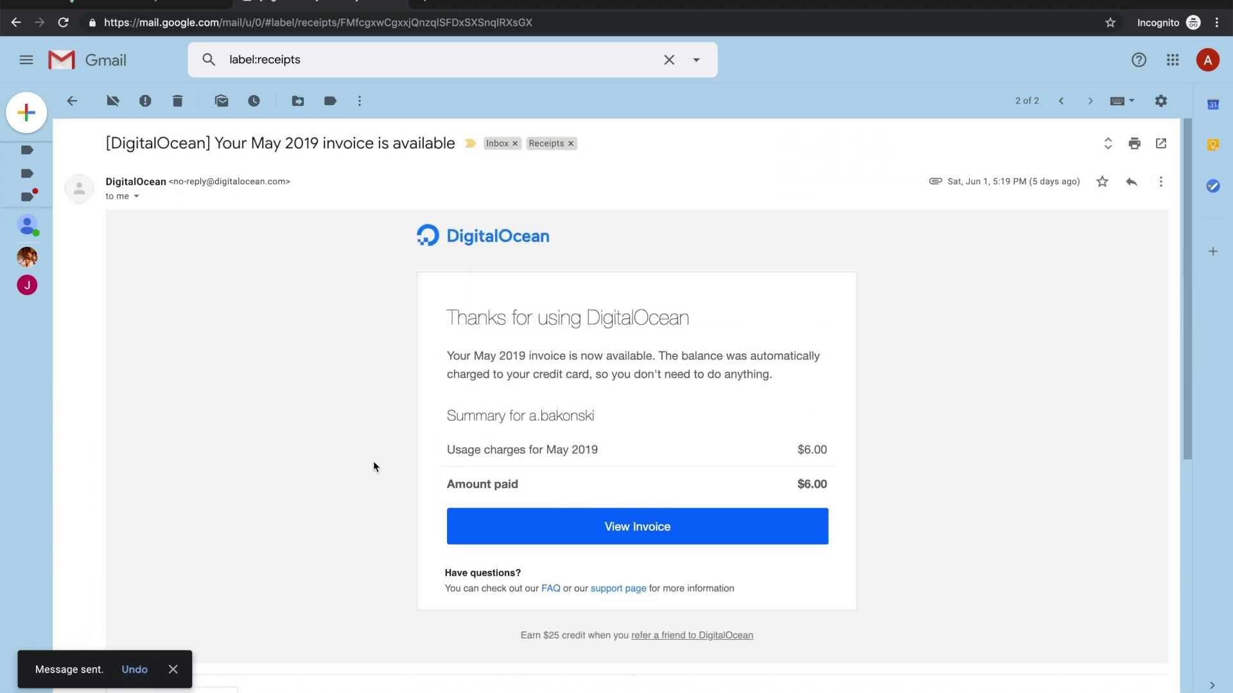
# Step: Reload the Veryfi inbox to show the new Digital Ocean ($6.00) and Amazon ($28.33) receipts
pyautogui.click(164, 3)
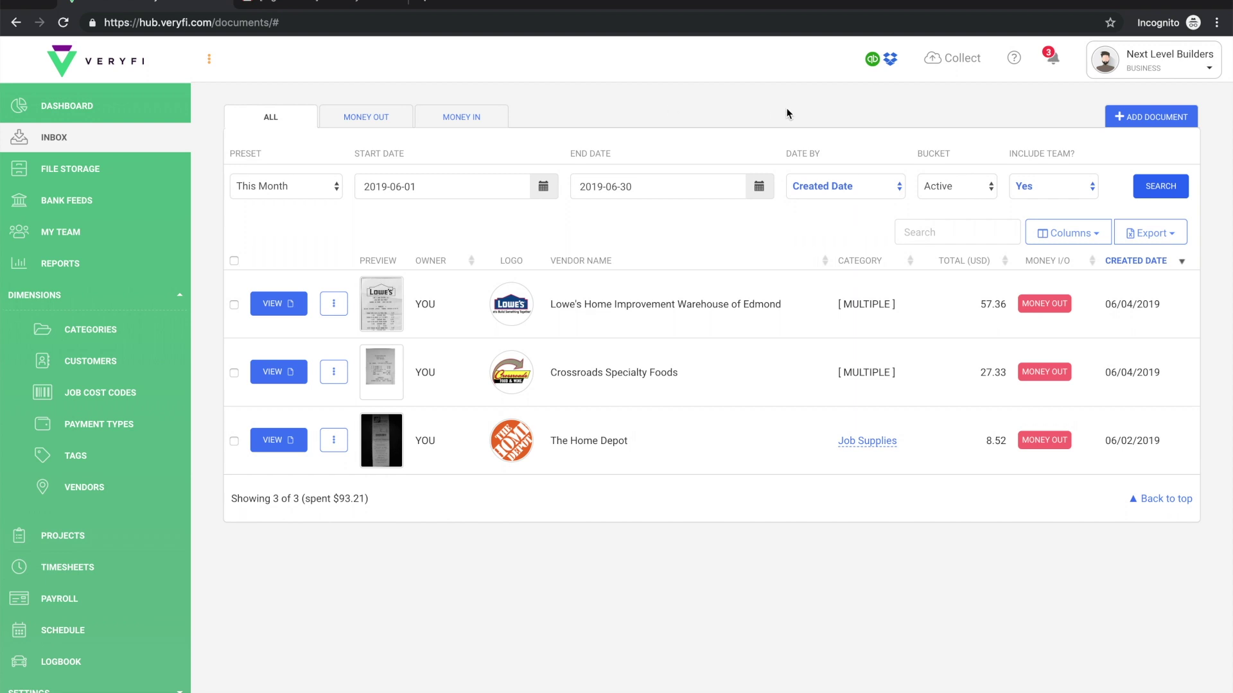
pyautogui.click(1172, 192)
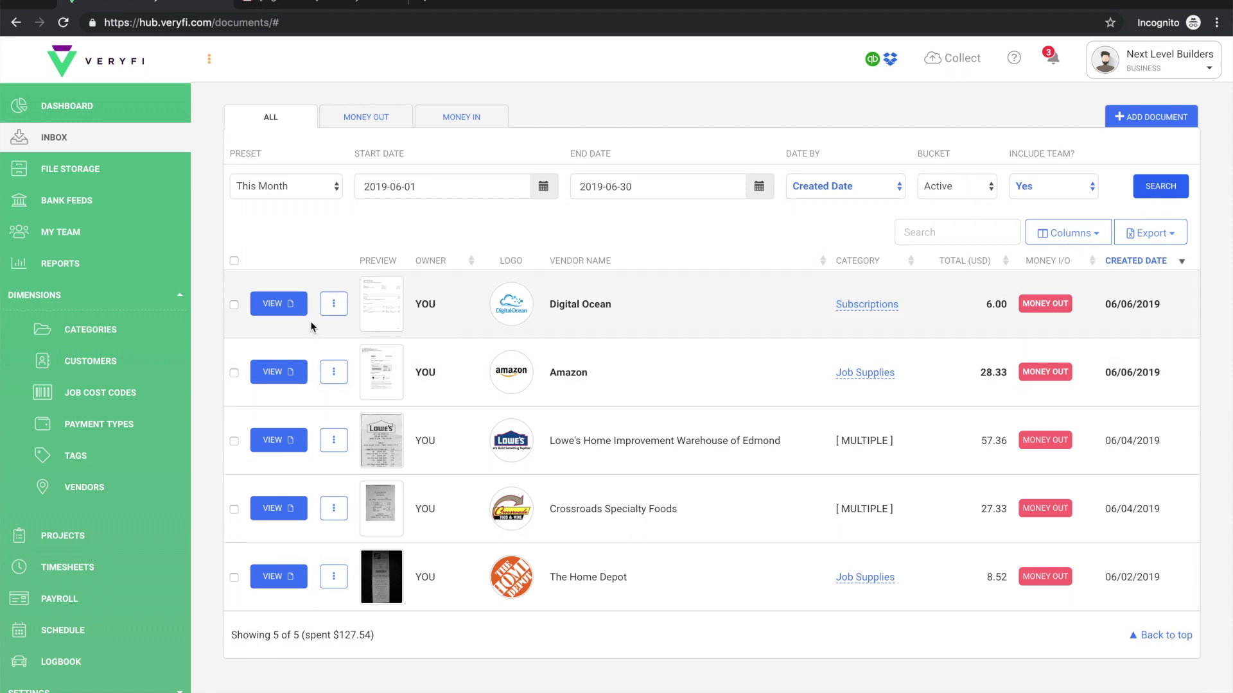
# Step: Review the Digital Ocean invoice, total 6.00 filed under Subscriptions, then close it
pyautogui.click(290, 306)
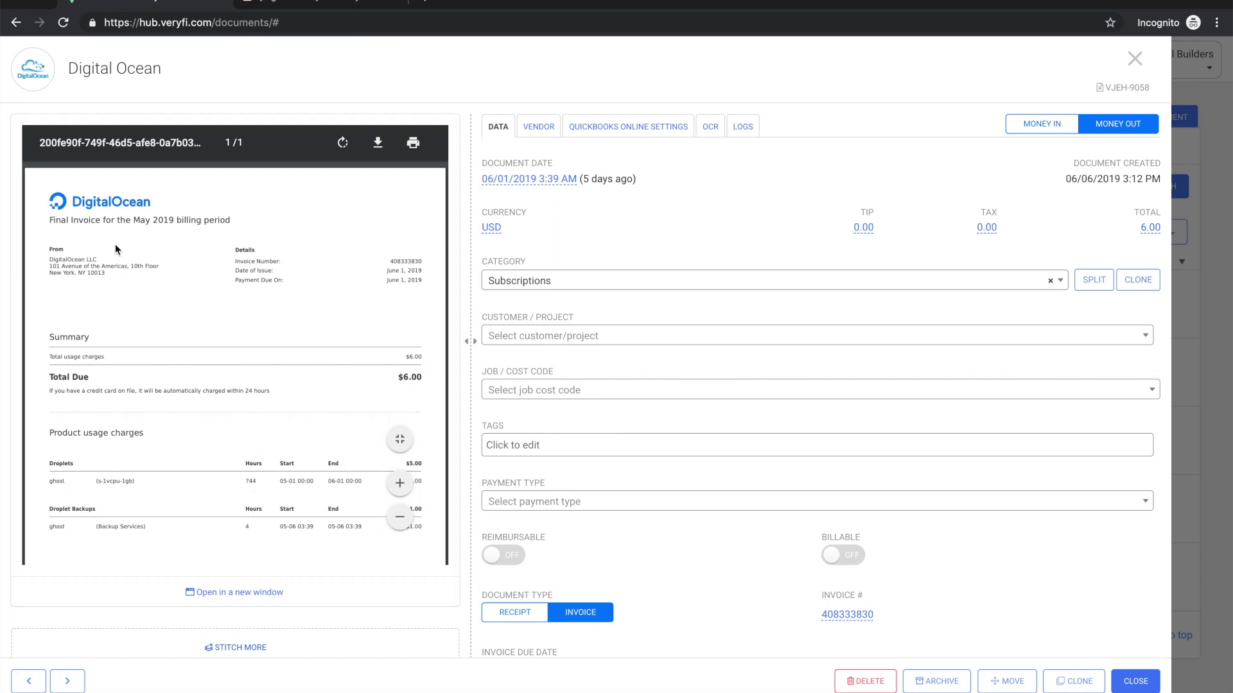
pyautogui.scroll(-5, 280, 237)
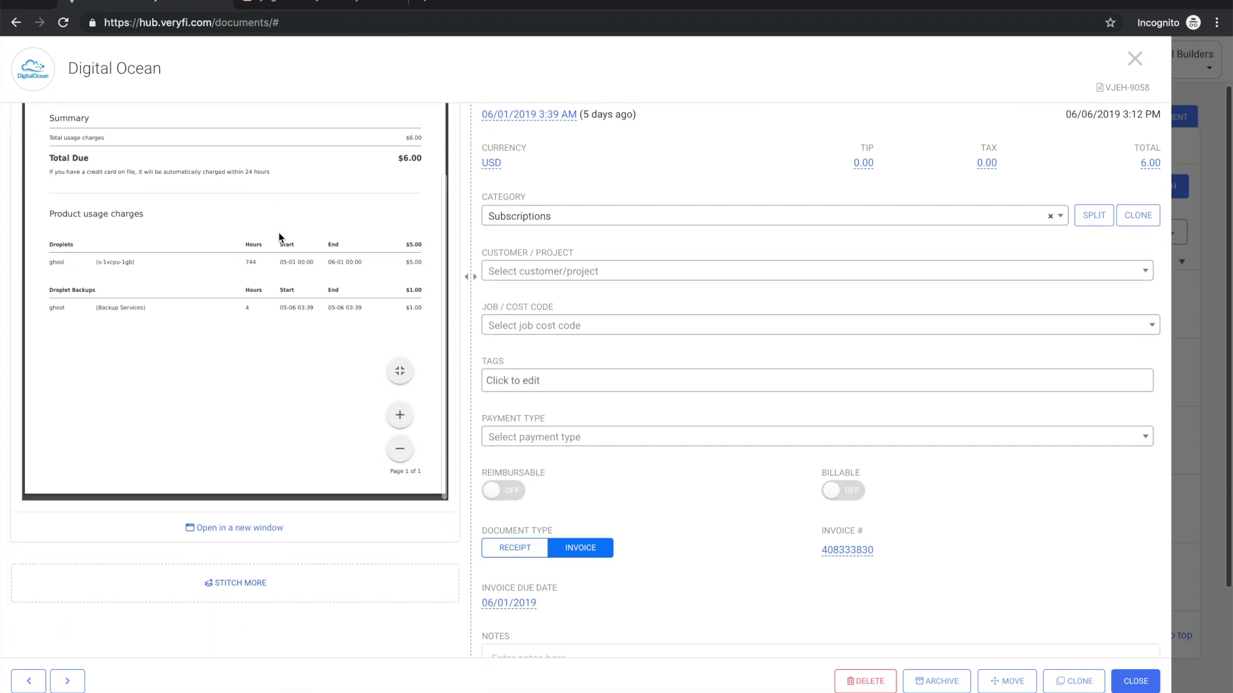
pyautogui.scroll(5, 279, 238)
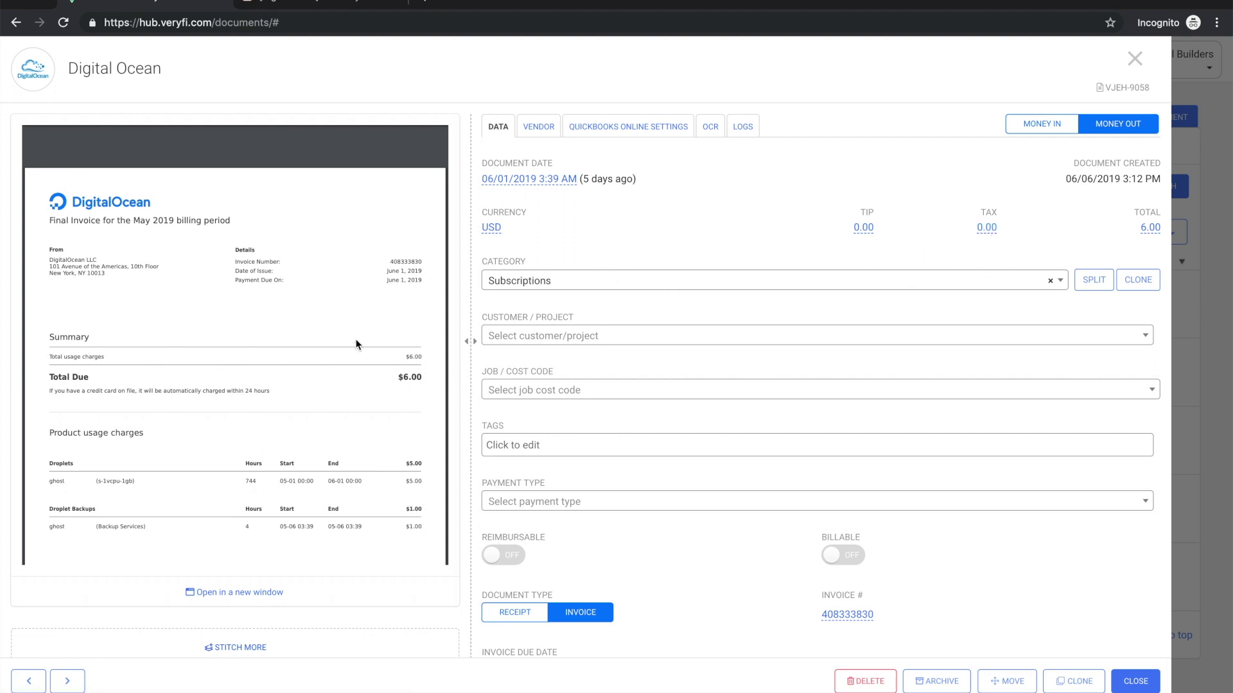
pyautogui.scroll(-3, 355, 340)
pyautogui.scroll(-2, 356, 344)
pyautogui.scroll(4, 357, 345)
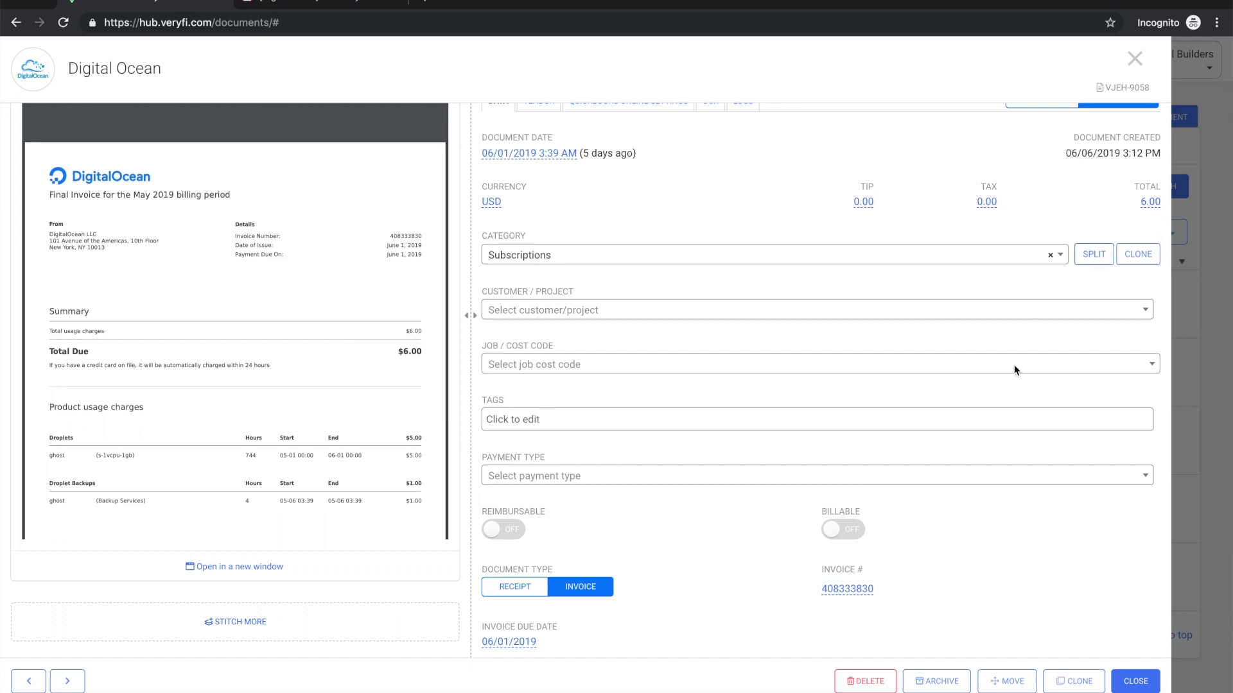
pyautogui.moveTo(252, 233)
pyautogui.moveTo(410, 299)
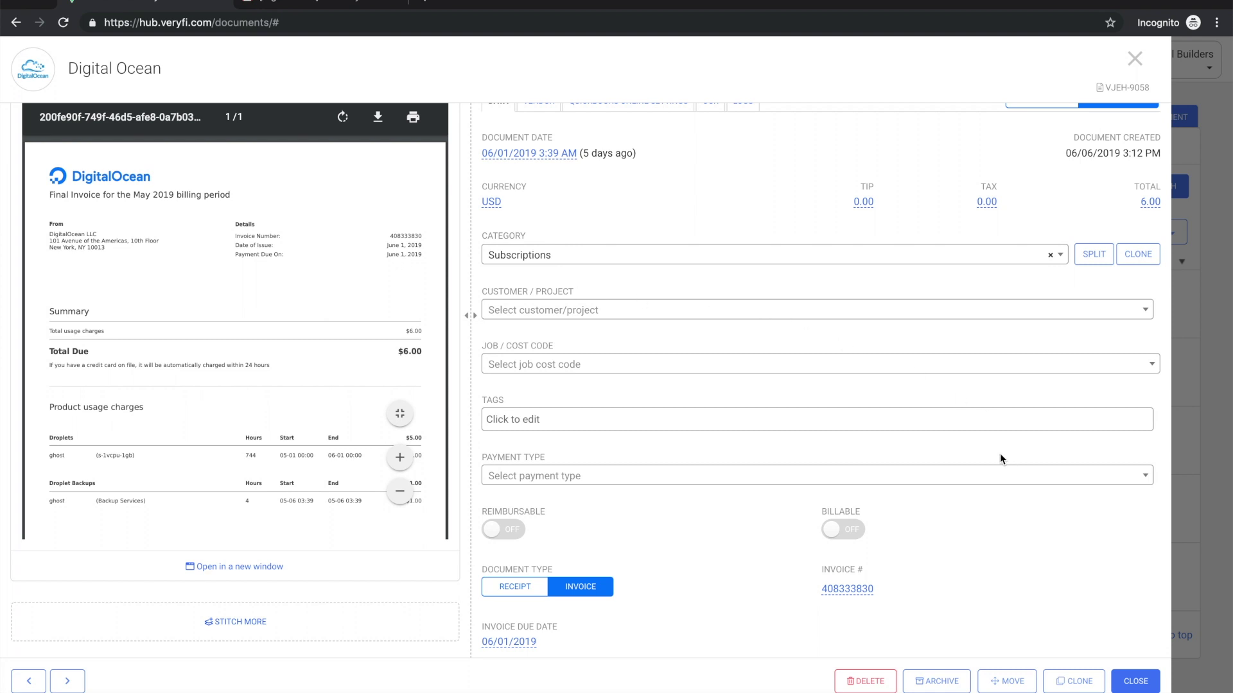
pyautogui.click(1135, 58)
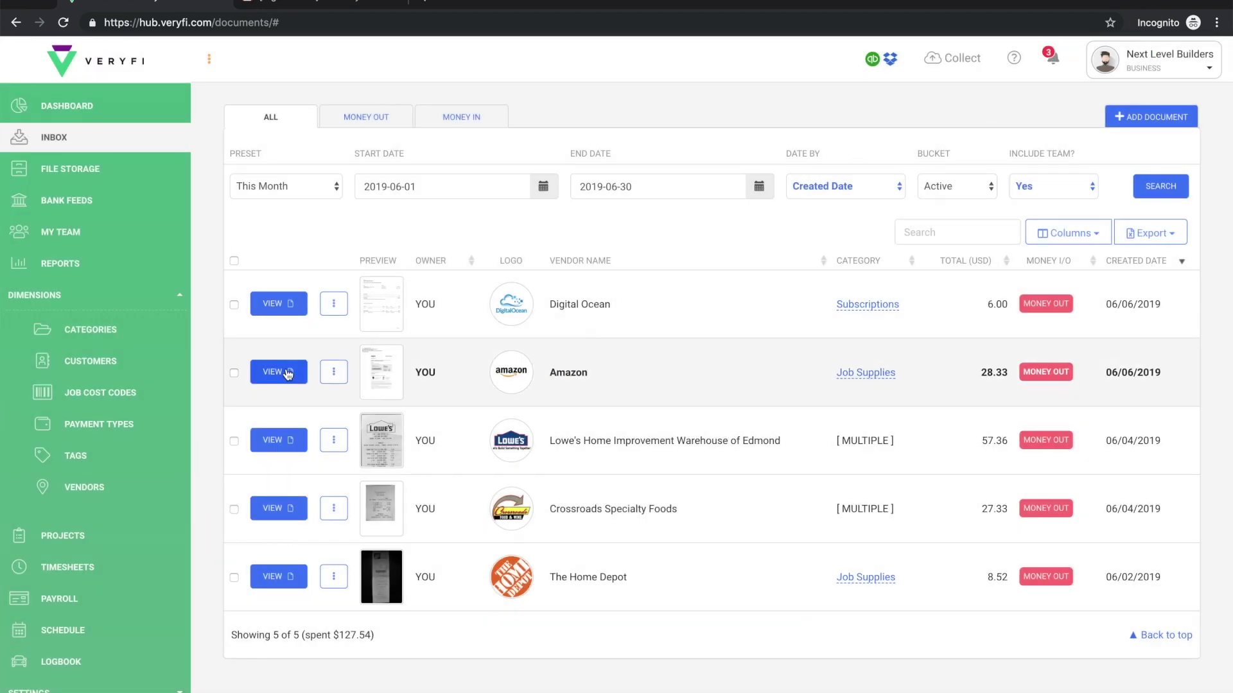
# Step: Review the Amazon receipt with tax 2.34, total 28.33, category Job Supplies, then close it
pyautogui.click(284, 371)
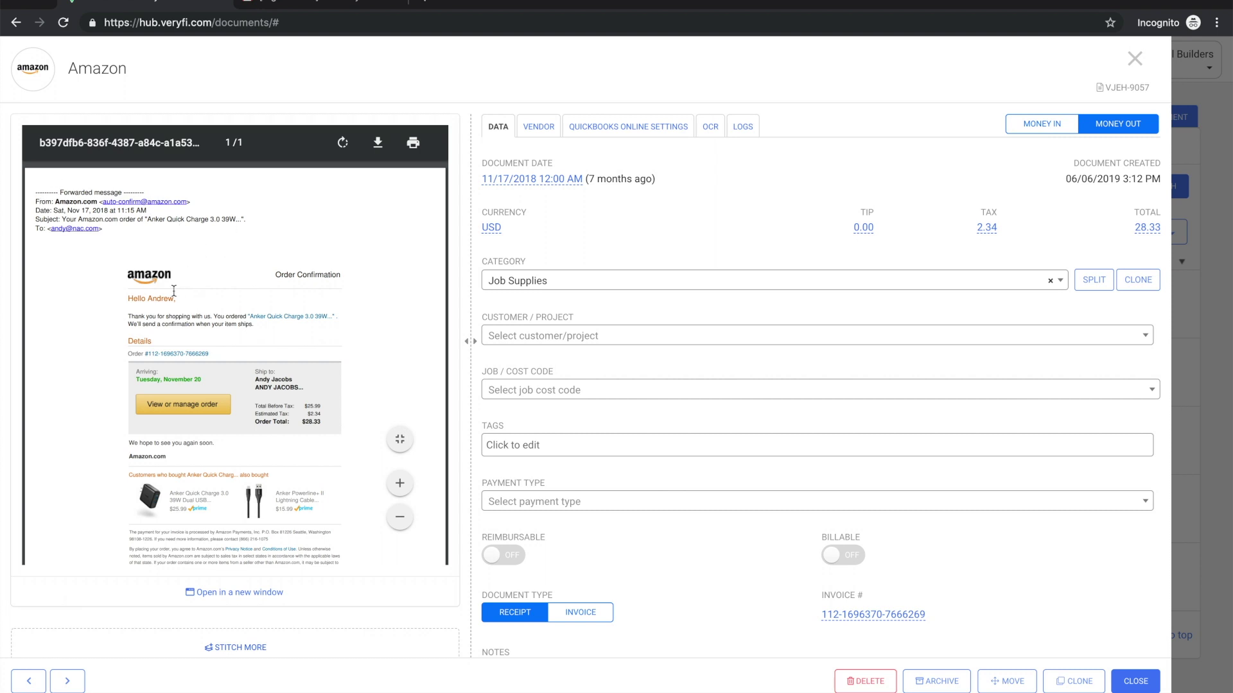
pyautogui.scroll(-5, 178, 294)
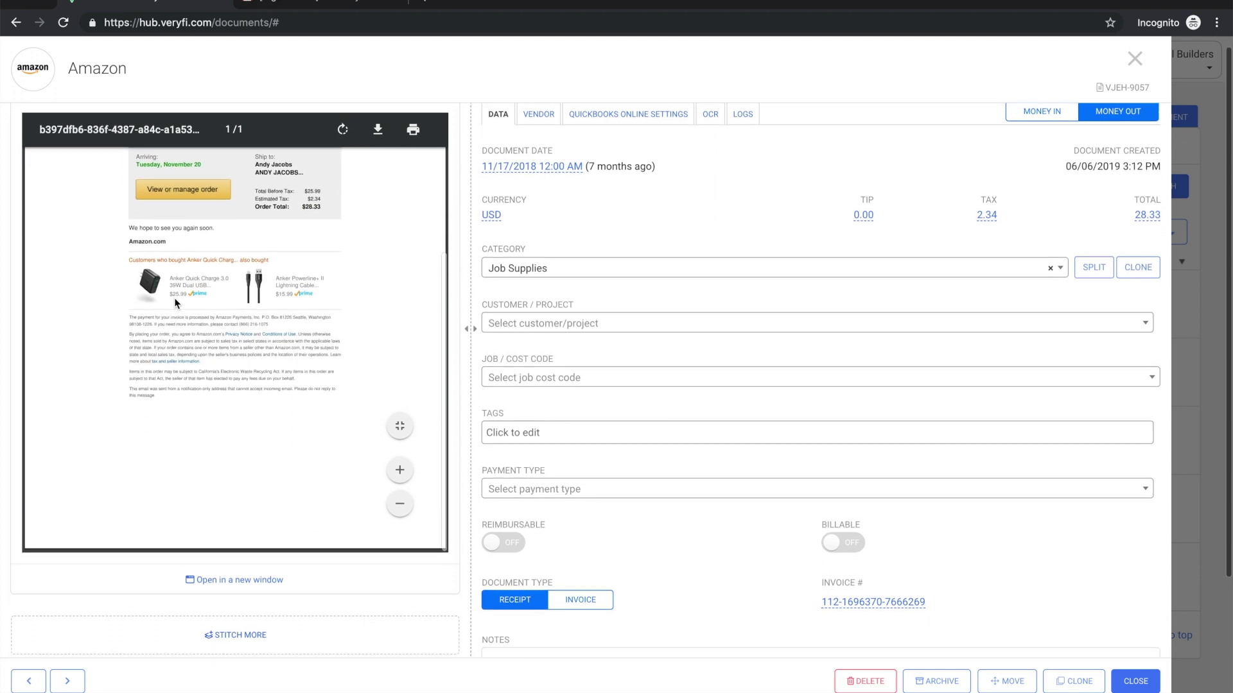
pyautogui.scroll(5, 175, 303)
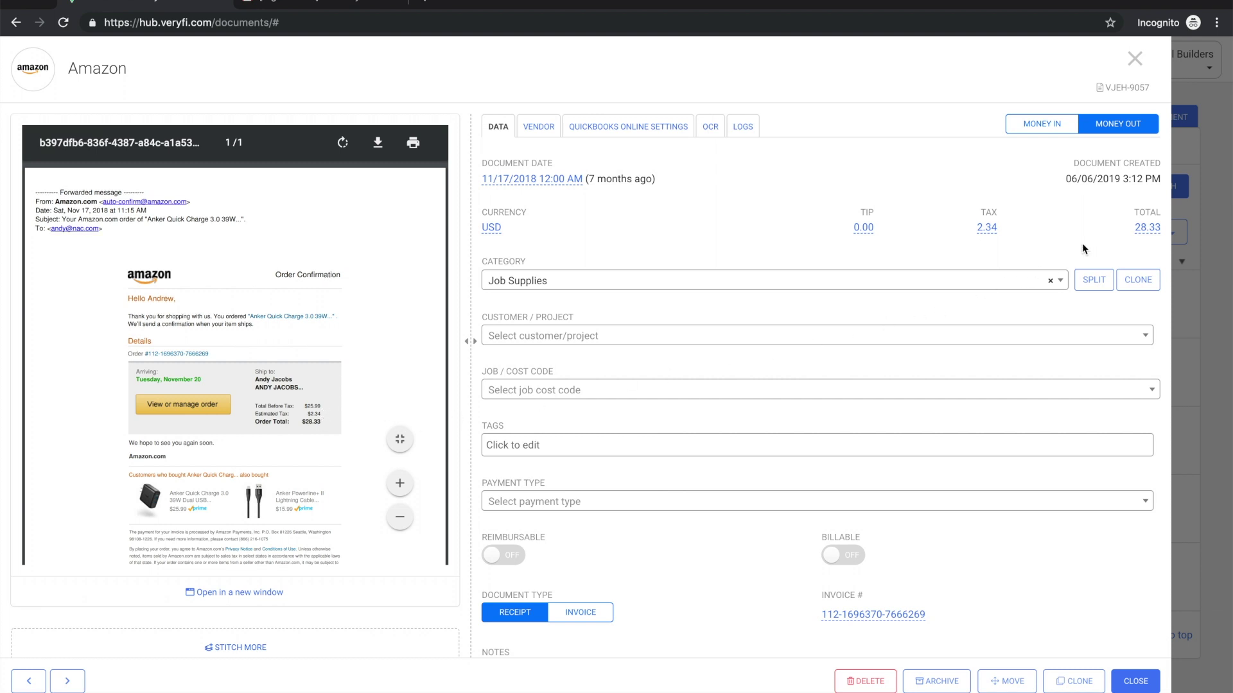
pyautogui.click(1134, 59)
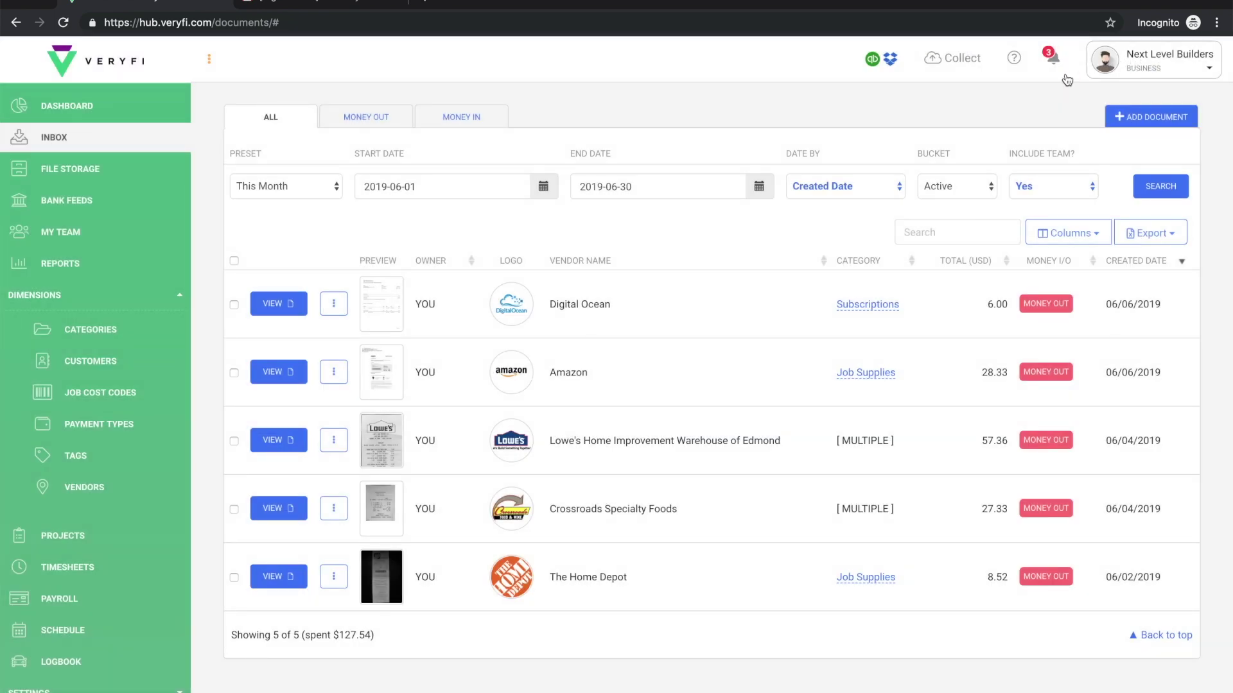